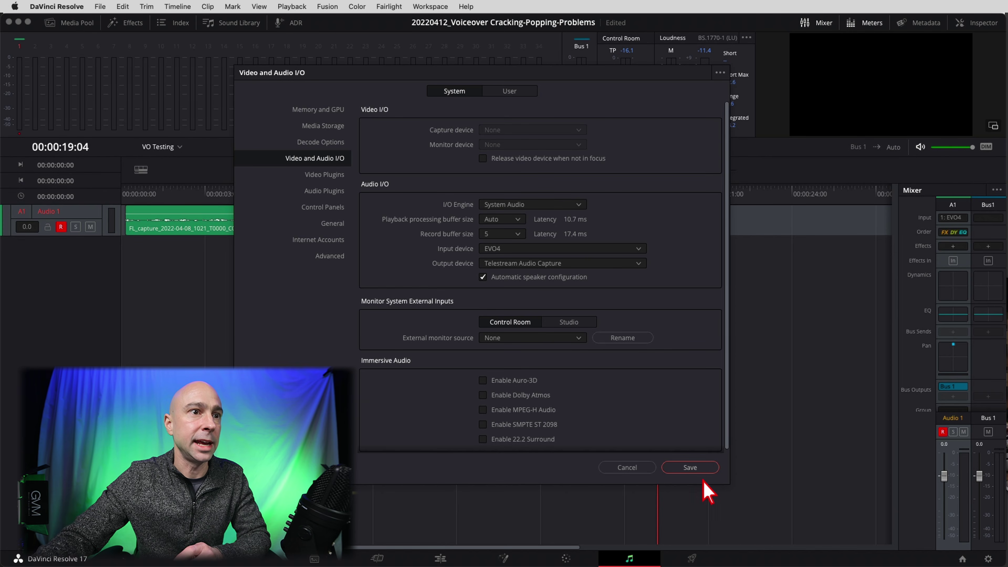
Step: Save the Video and Audio I/O preferences and open the Patch Input/Output window
click(431, 235)
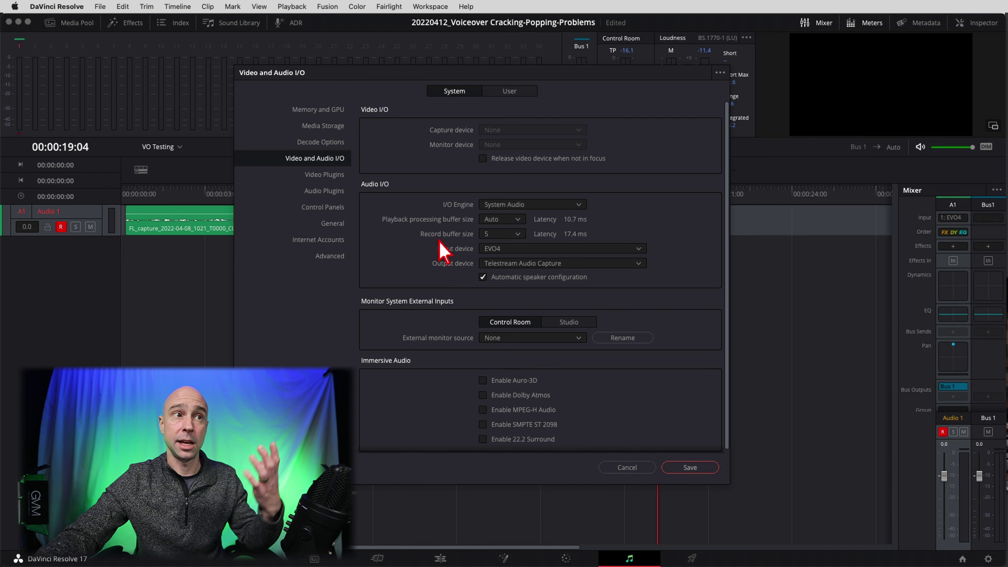
click(690, 467)
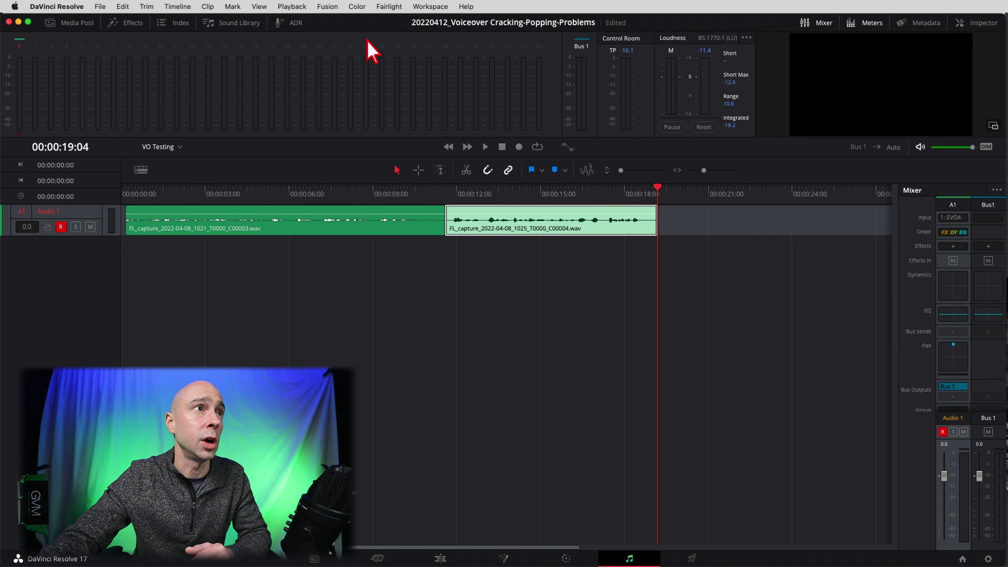
click(389, 6)
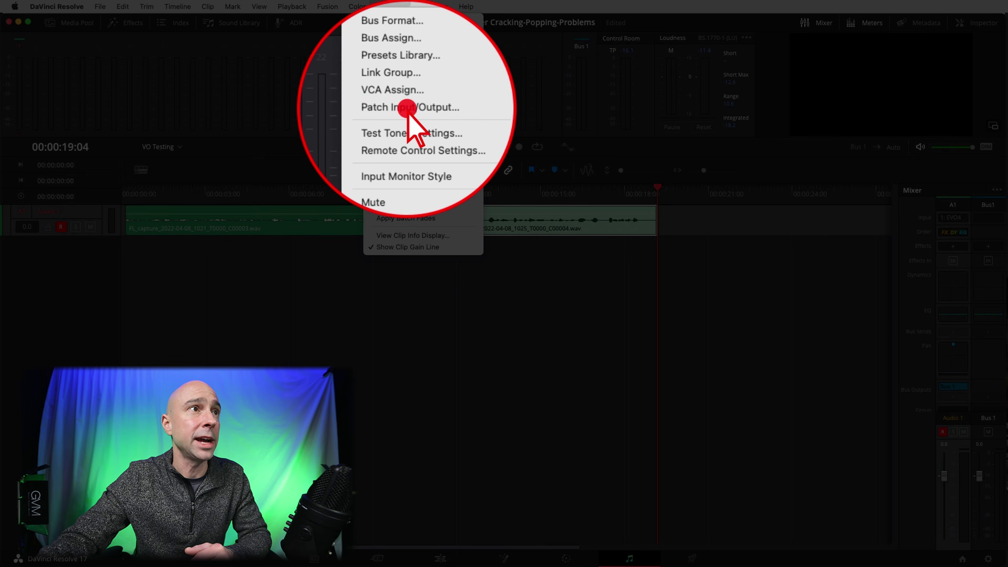
click(408, 81)
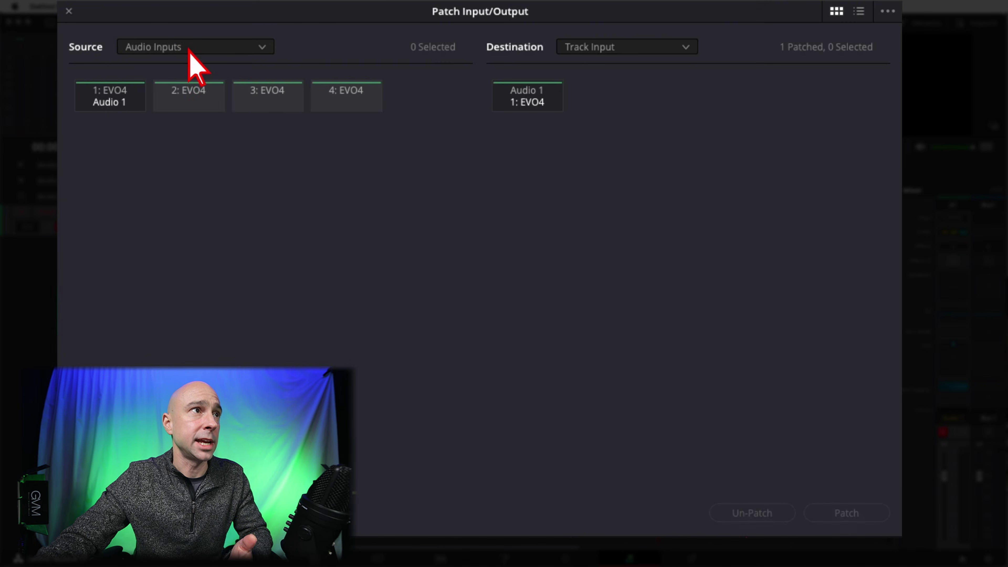
Step: With Audio Inputs as source and Track Input as destination, patch 1: EVO4 to the Audio 1 track and close the patch window
click(704, 144)
click(177, 70)
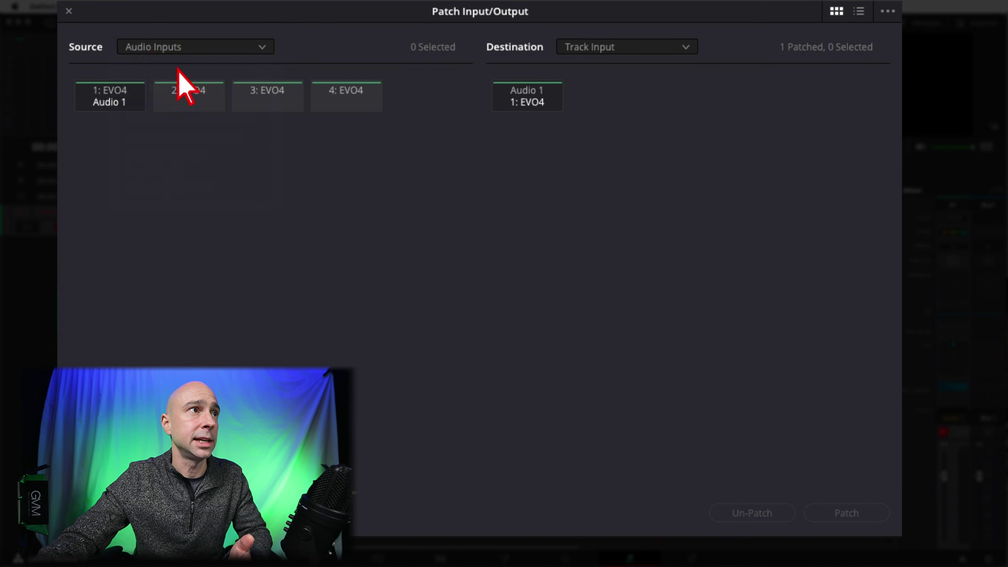
click(600, 48)
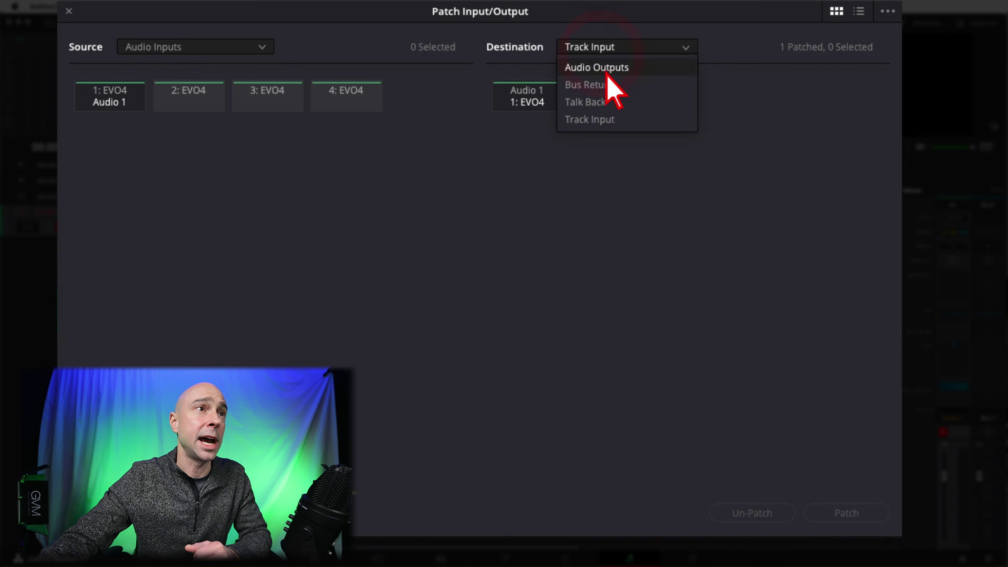
click(615, 119)
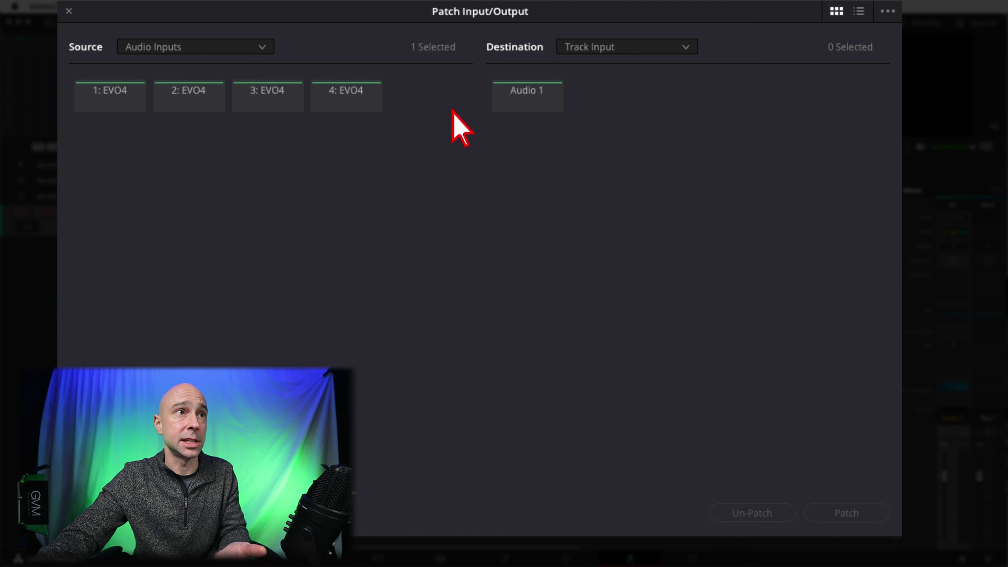
click(107, 104)
click(528, 104)
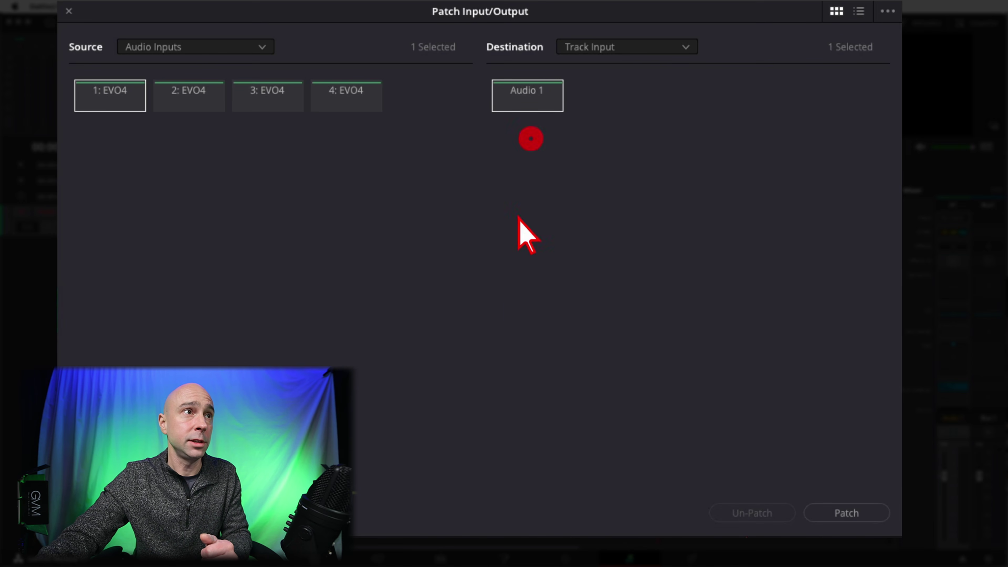
click(837, 516)
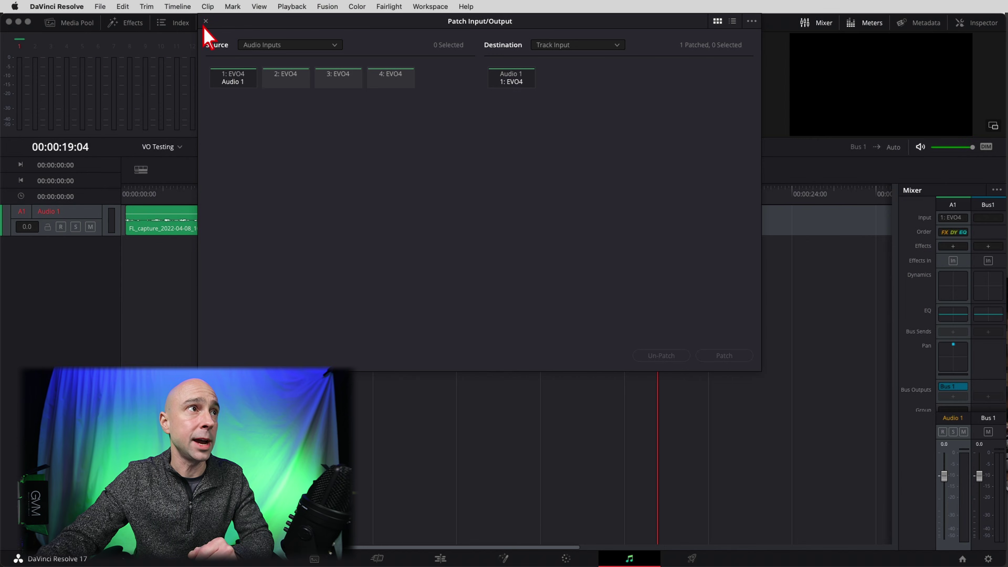
click(205, 21)
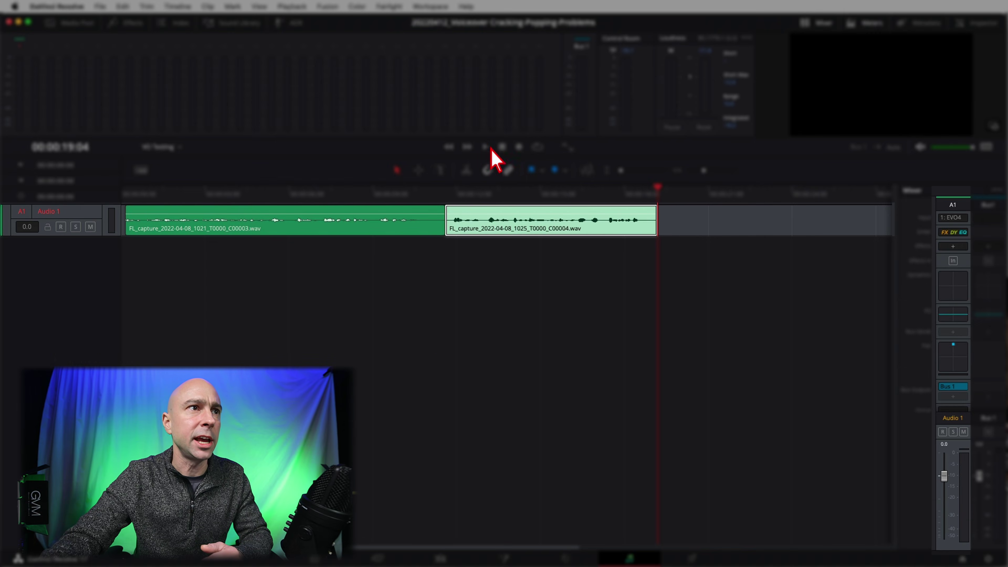
Step: Try a short recording on the unarmed Audio 1 track, stop it and arm the track for recording
click(517, 148)
click(502, 147)
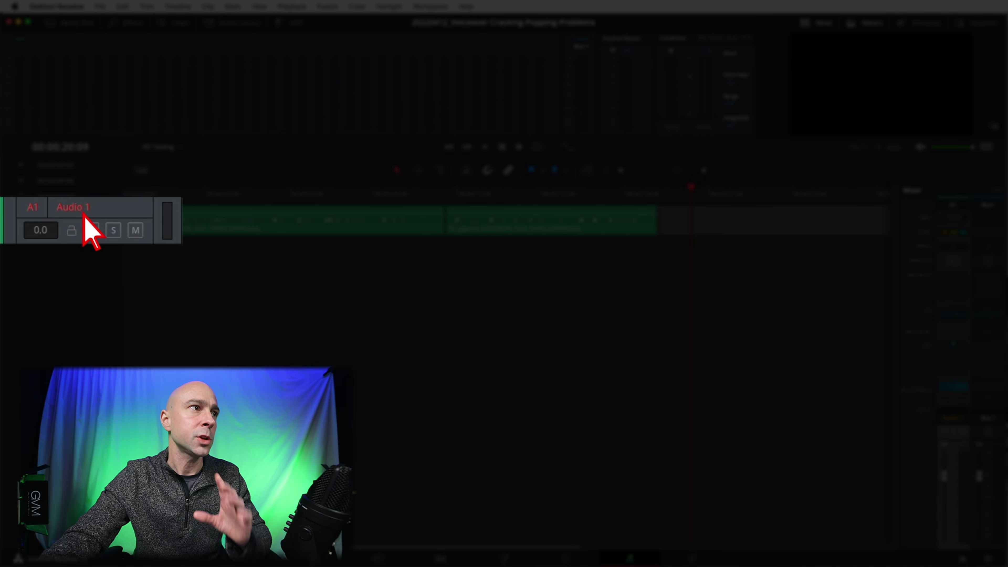
double_click(56, 212)
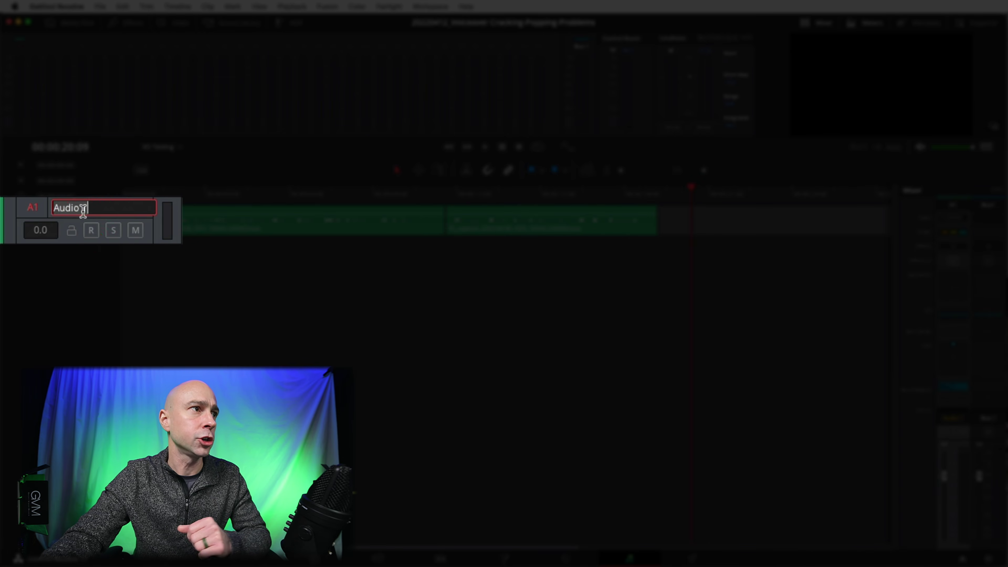
click(91, 230)
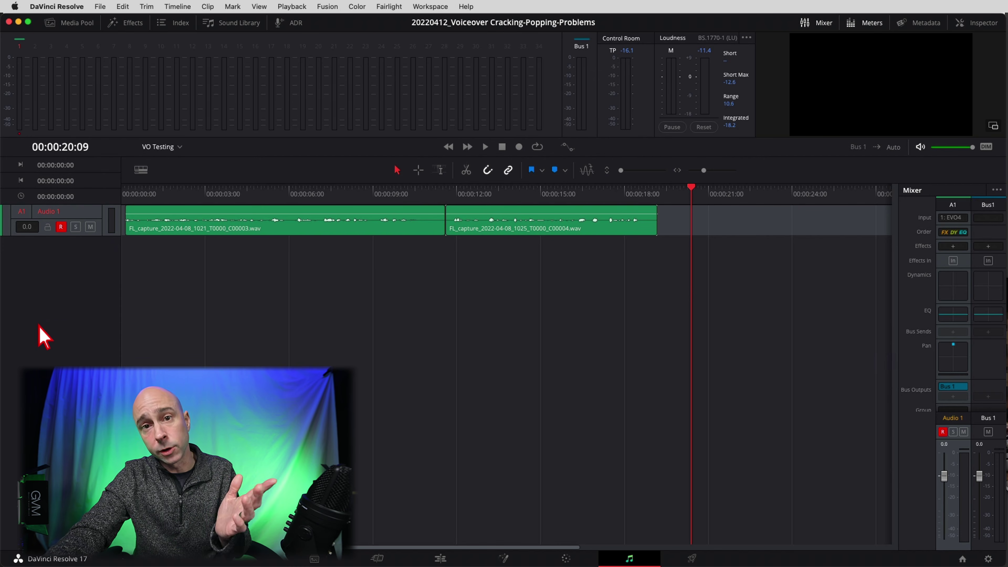
Step: Record a voiceover clip on Audio 1, switching the input monitor style to Record during the take, and stop recording
click(389, 7)
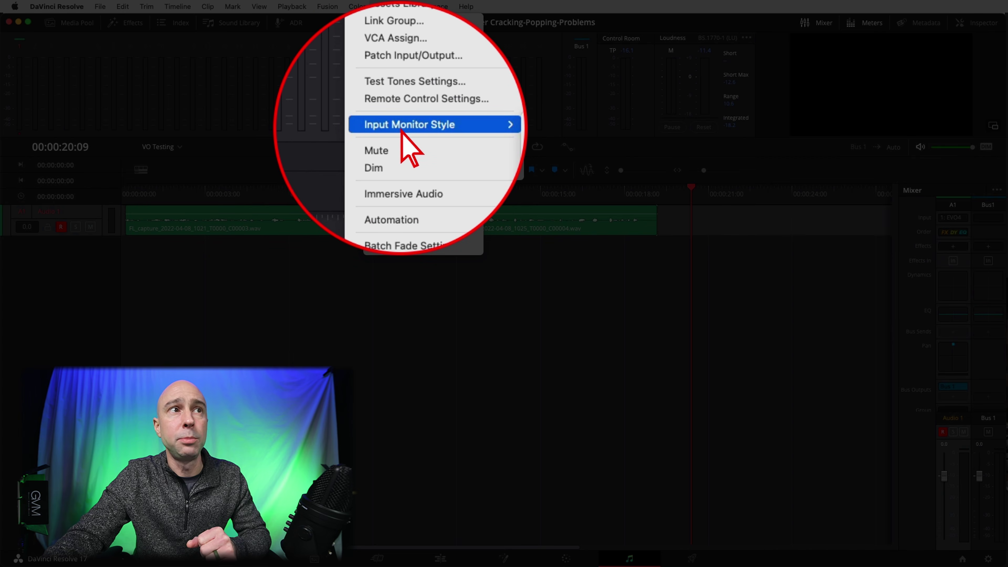
mouse_move(405, 128)
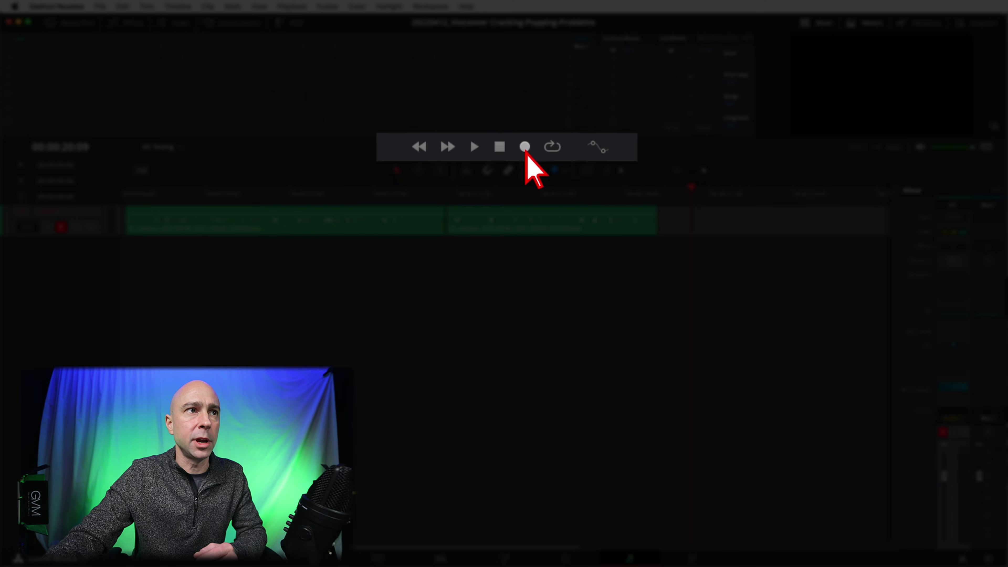
click(525, 147)
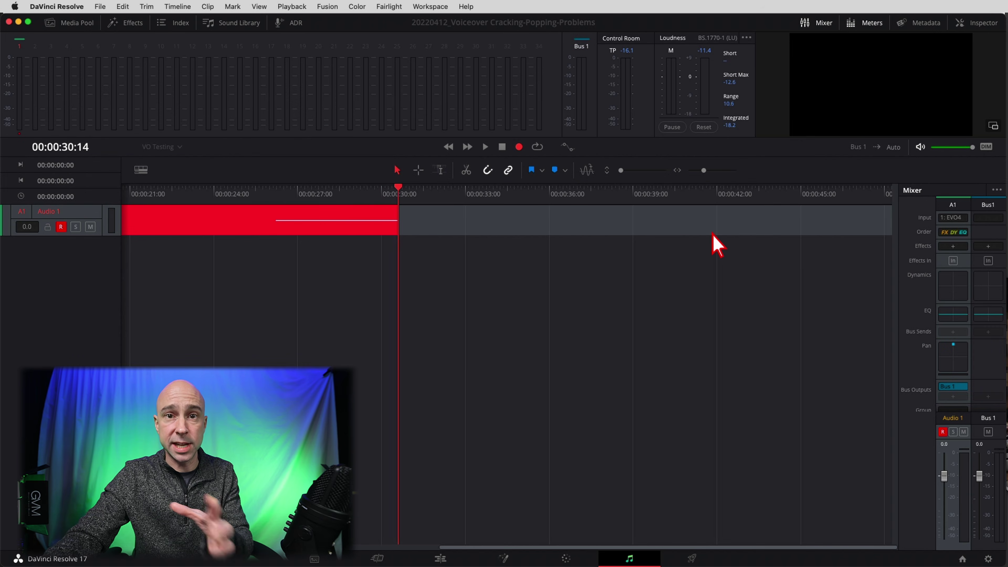
click(389, 6)
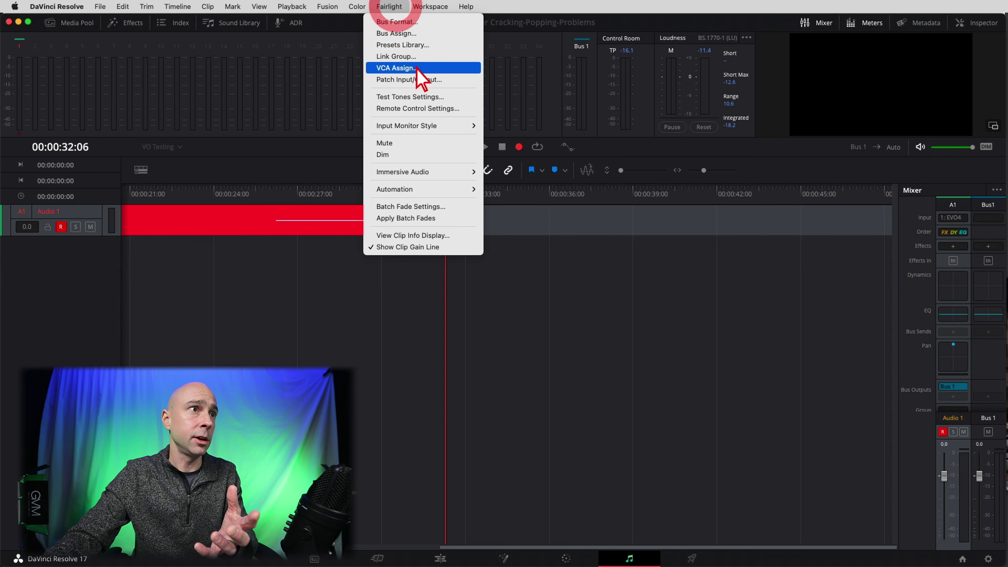
mouse_move(437, 127)
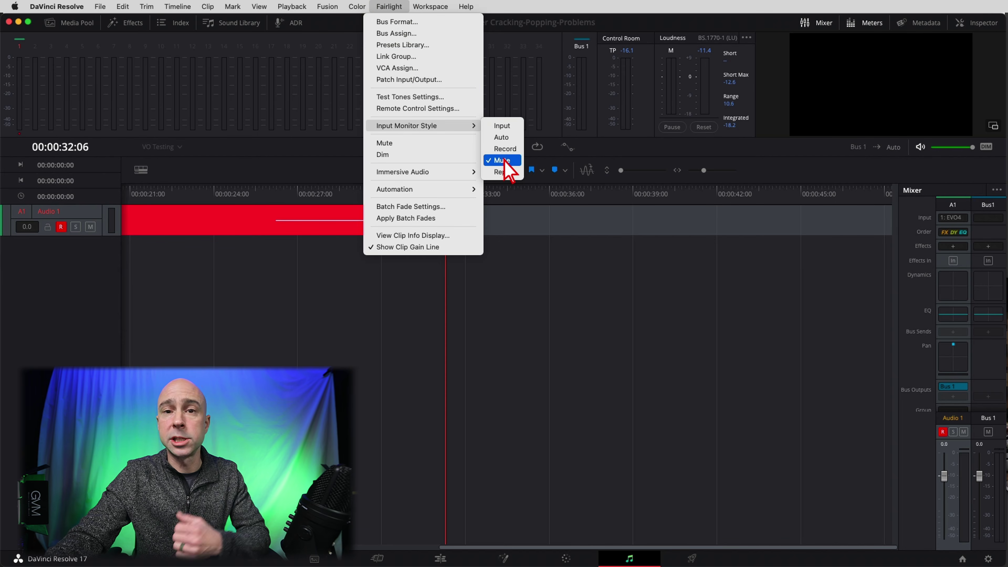
click(502, 149)
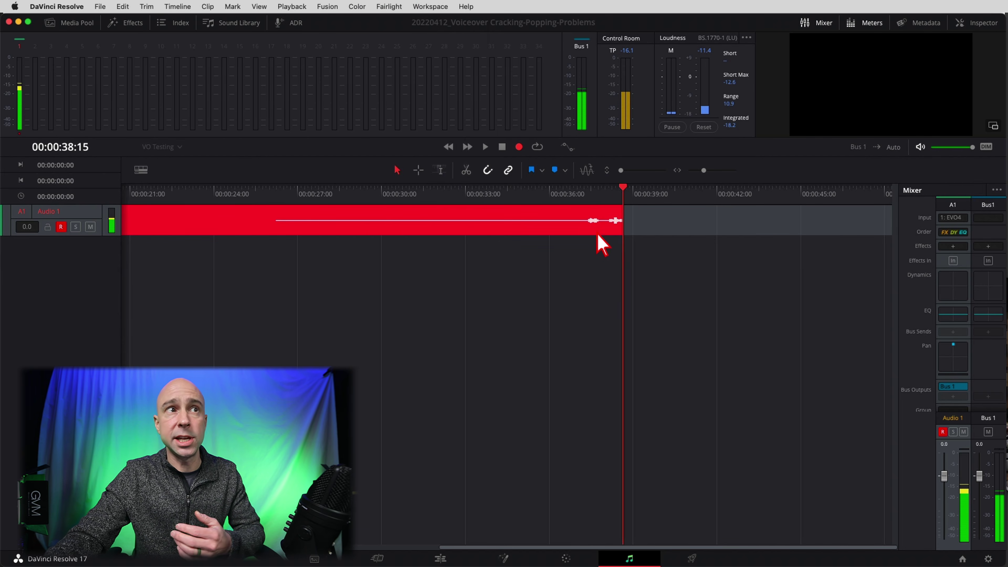
click(502, 147)
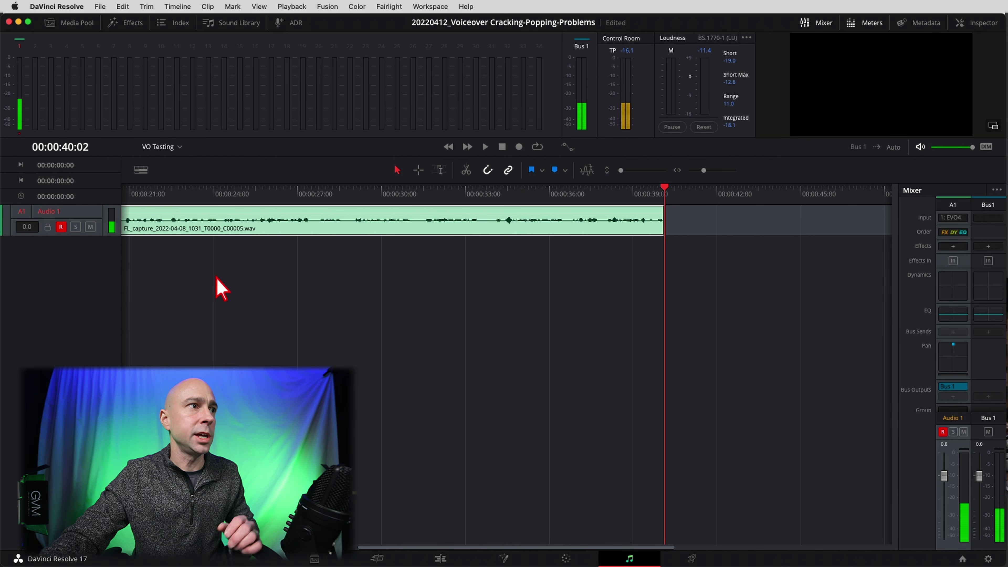
Step: Disarm Audio 1 and play back the new voiceover clip from 00:00:25:14
click(60, 227)
click(259, 199)
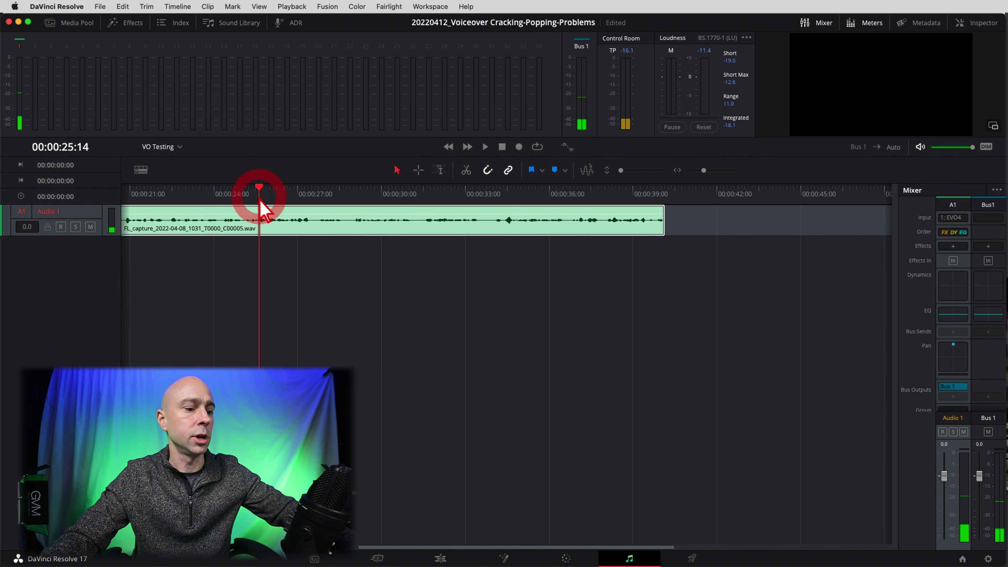
key(space)
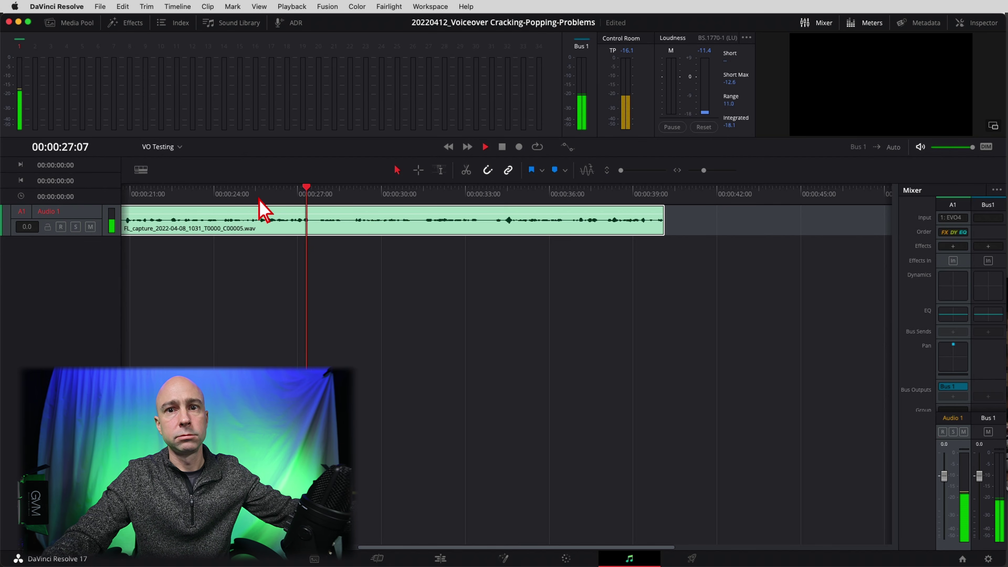
key(space)
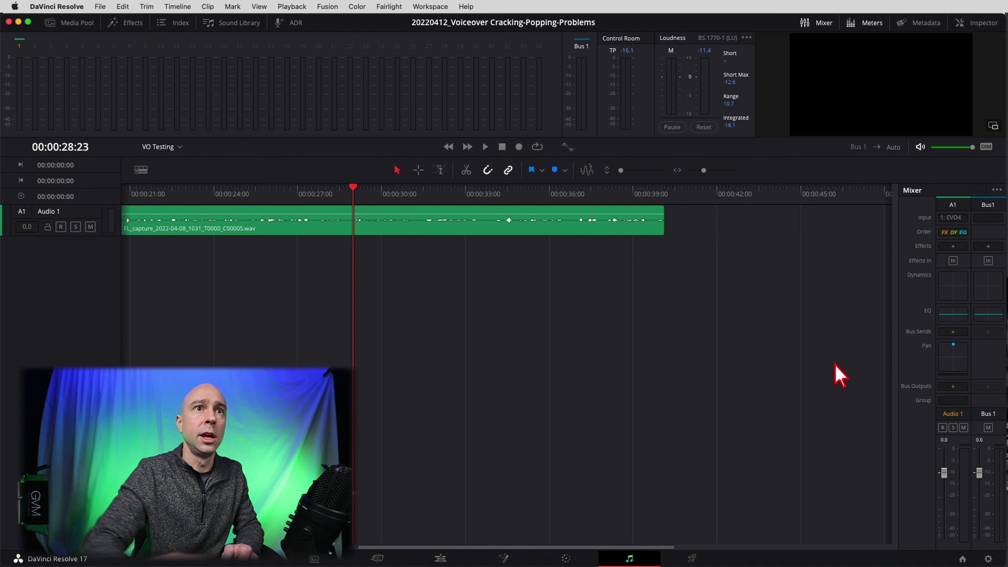
Step: Mute the monitor output and play the voiceover clip for a few seconds from 00:00:28:23
click(920, 146)
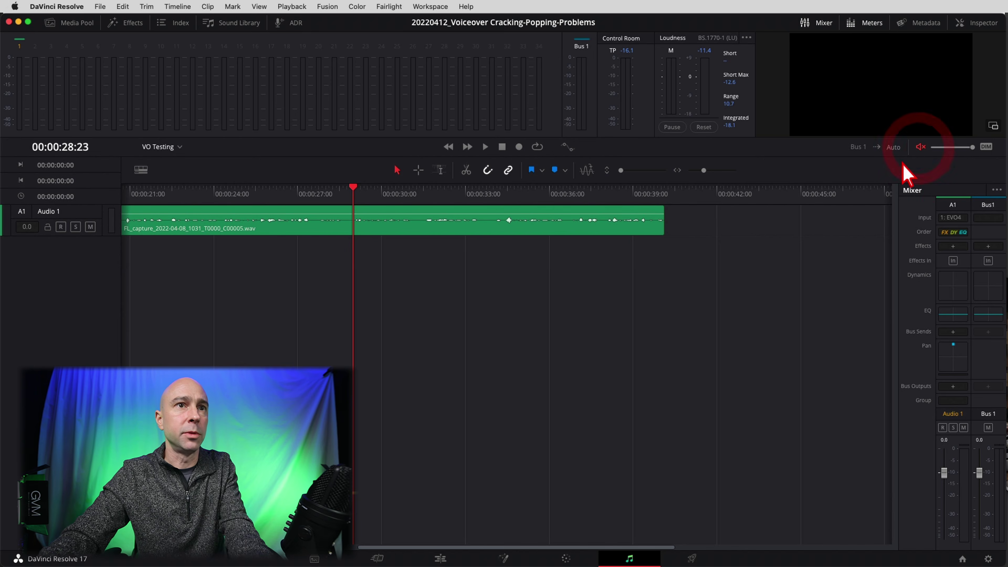
key(space)
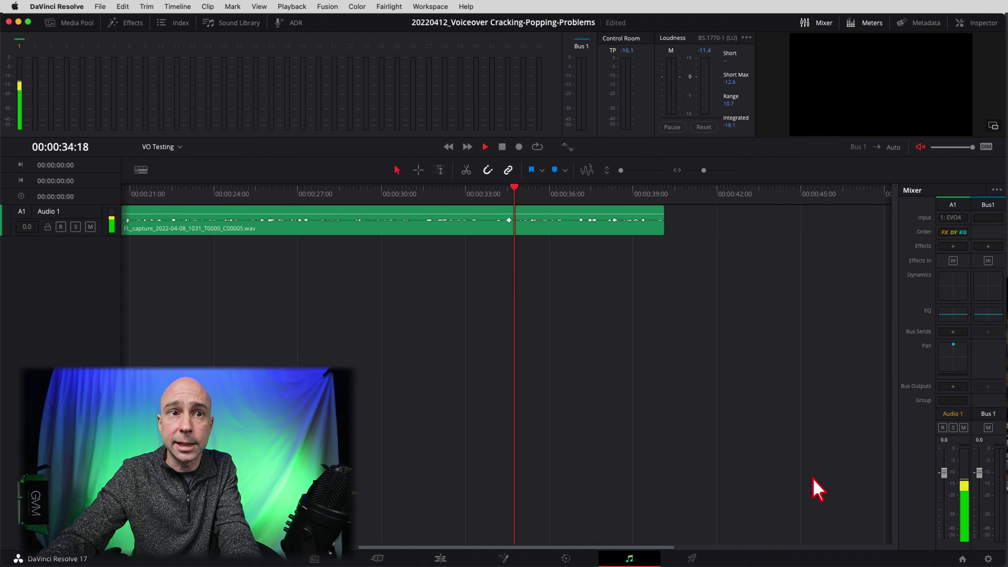
key(space)
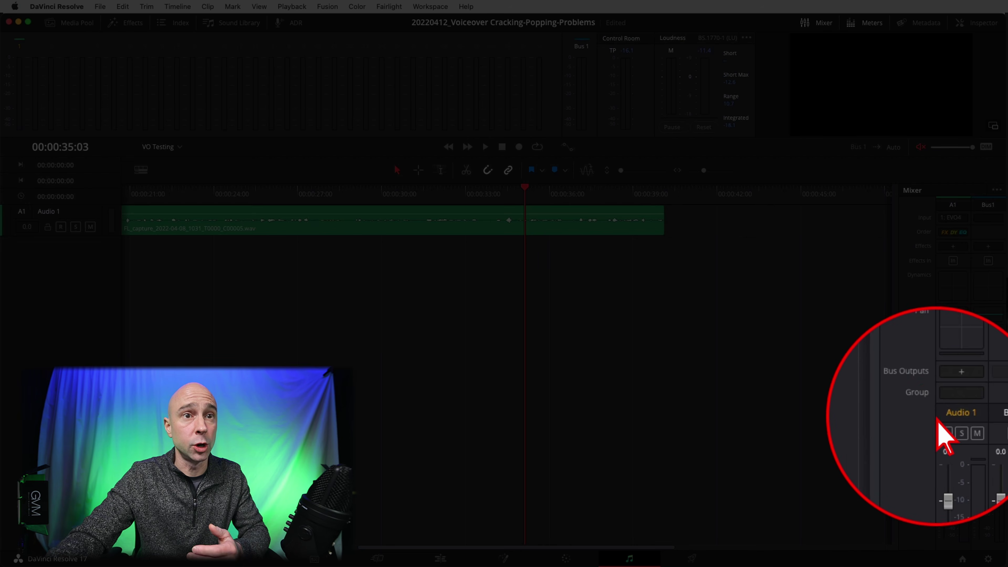
Step: Select the Audio 1 track in the mixer and assign its bus output to Bus 1
double_click(944, 415)
key(Return)
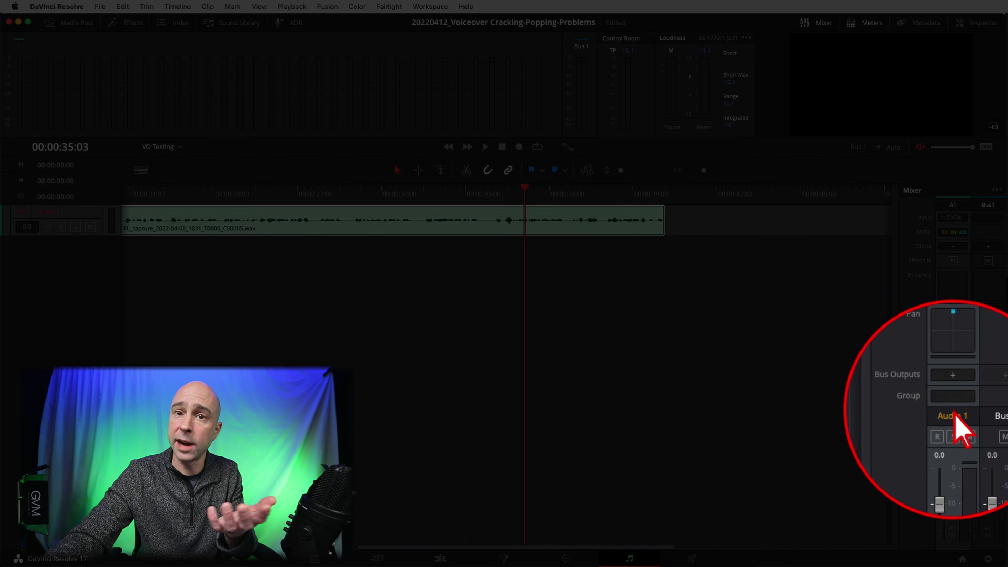
click(953, 387)
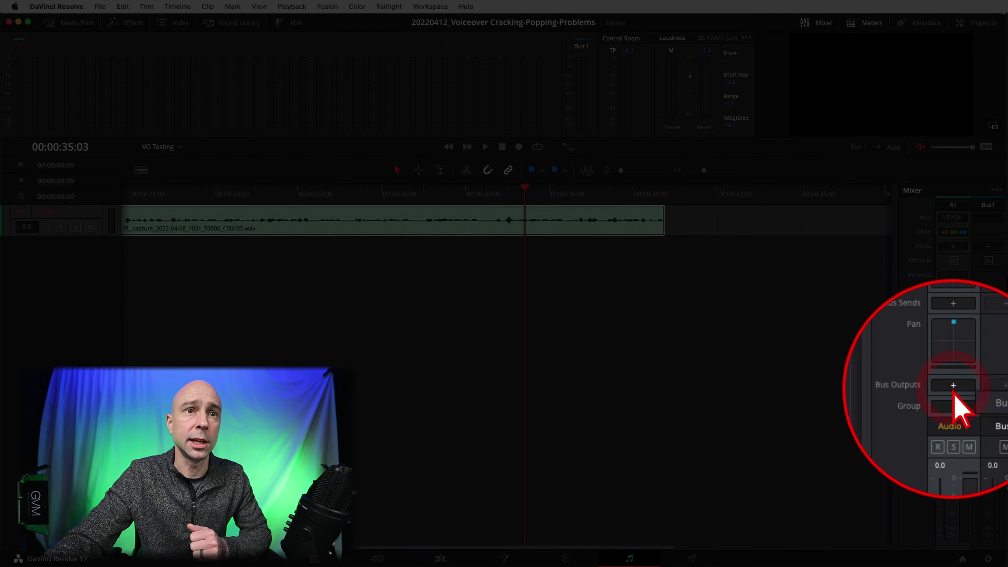
click(980, 402)
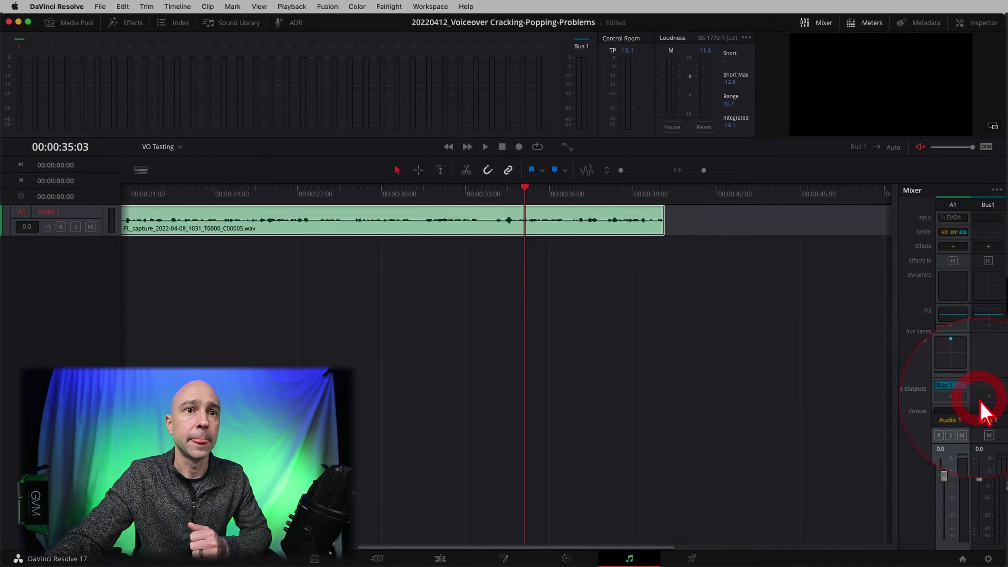
Step: Play back sections of the voiceover clip to check the bus and control room meters
click(417, 199)
key(space)
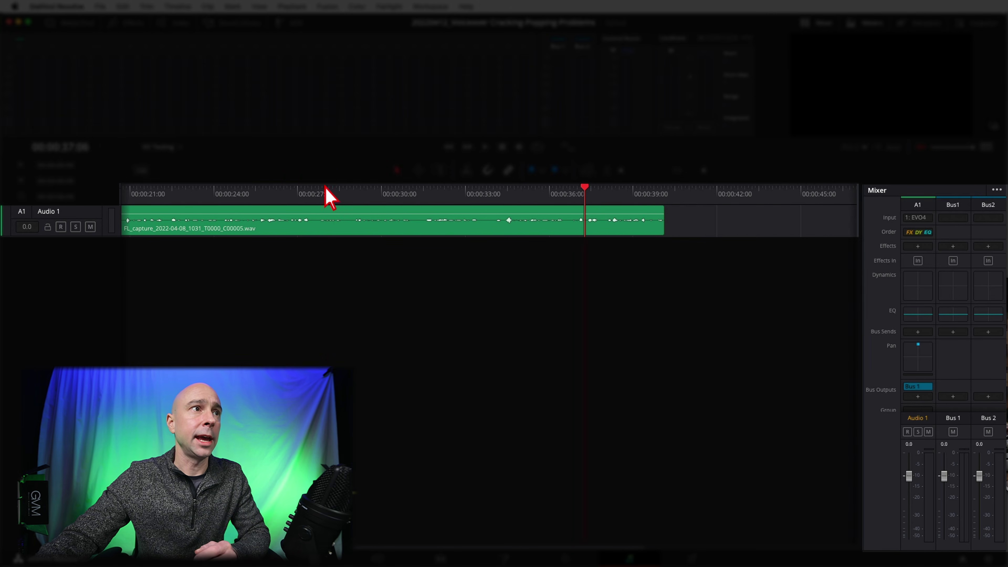
key(space)
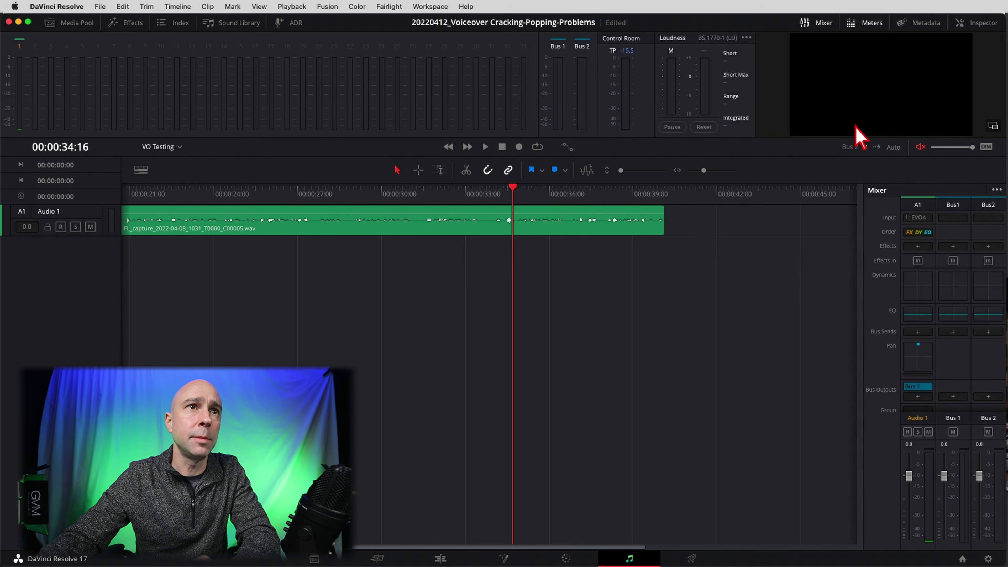
Step: Switch the monitored bus from Bus 2 to Bus 1
click(855, 128)
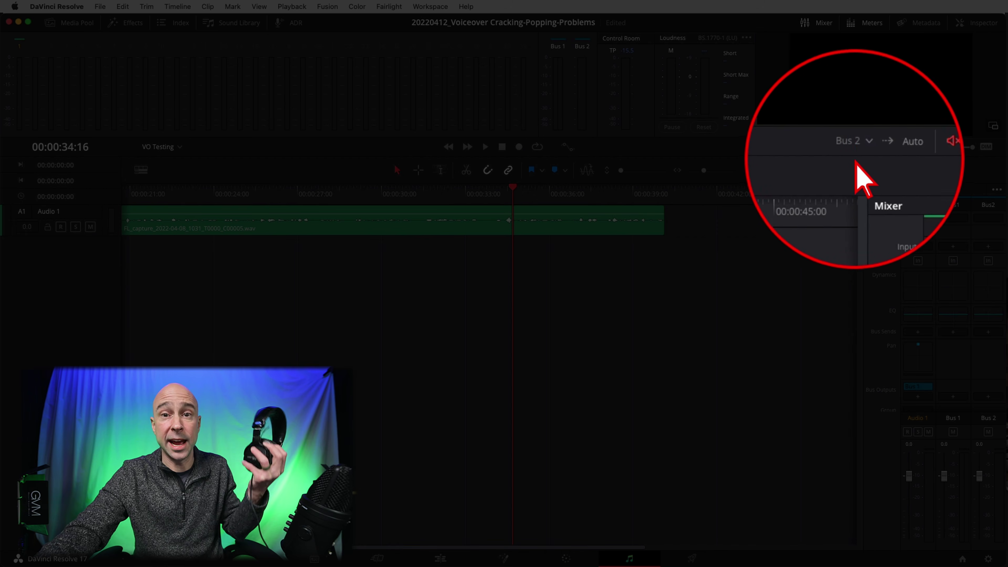
click(851, 154)
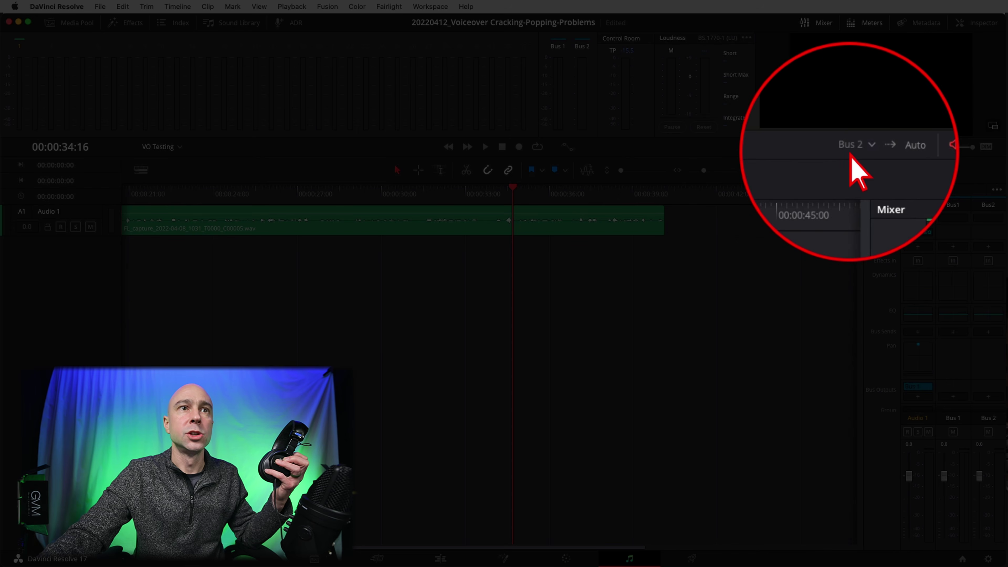
click(851, 154)
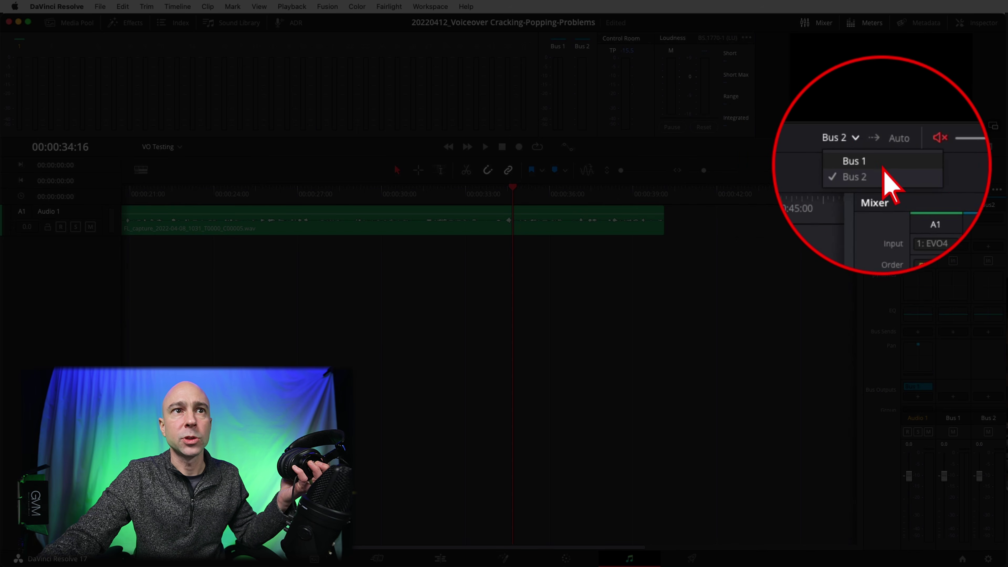
click(879, 161)
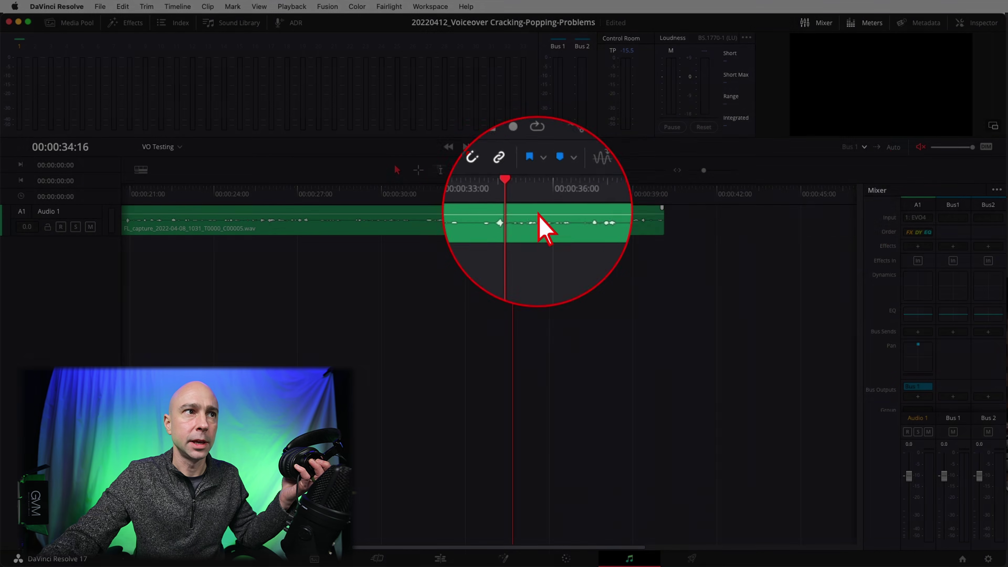
Step: Play the voiceover clip with Bus 1 monitored, switch the monitored bus to Bus 2 and play the clip again
click(456, 211)
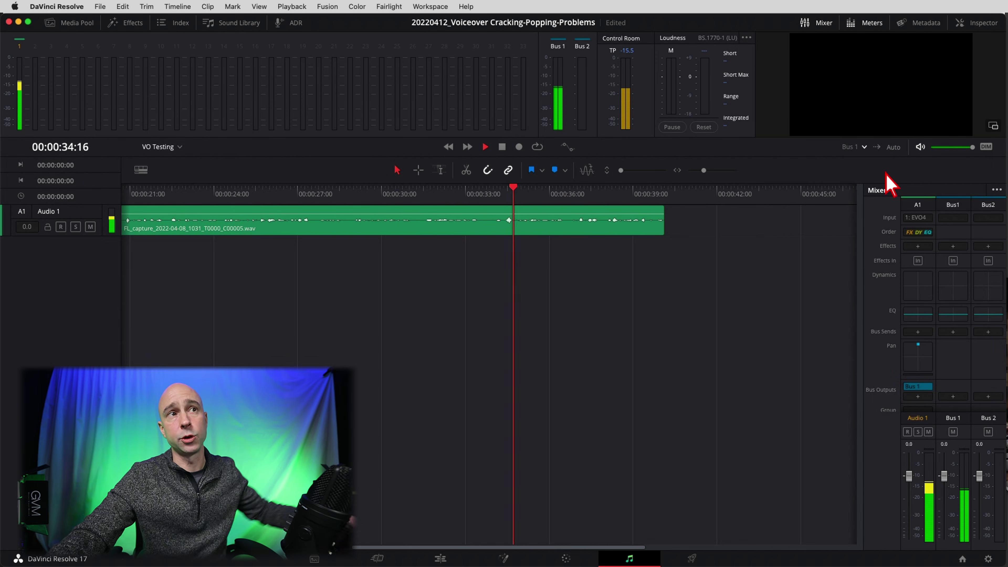
key(space)
click(865, 148)
click(868, 180)
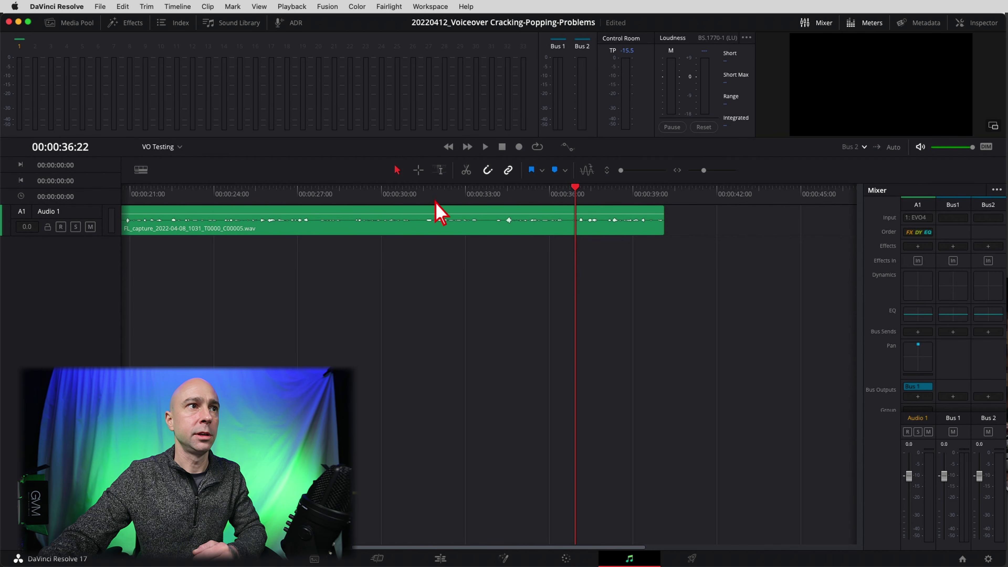
click(414, 194)
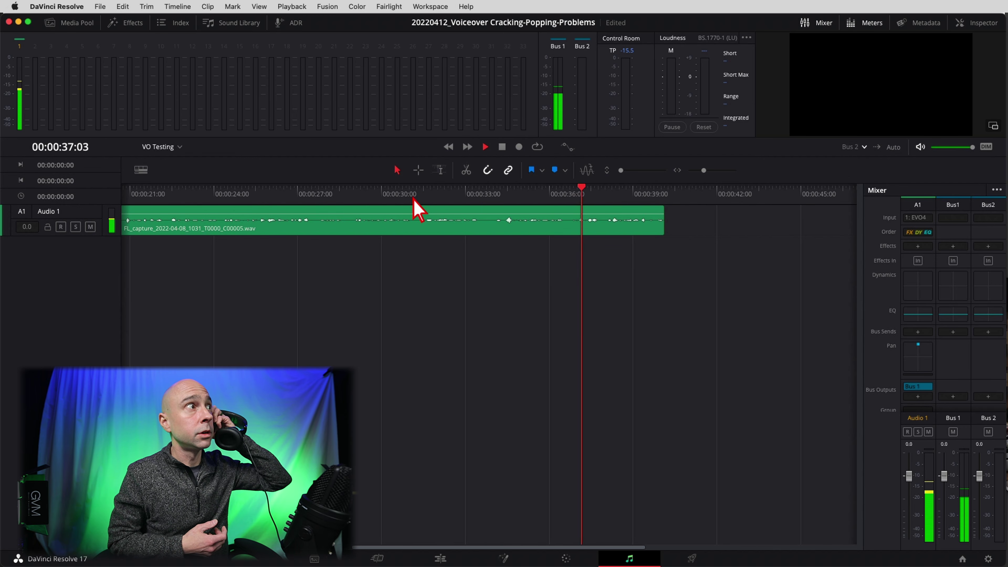
Step: Set the monitored bus back to Bus 1
click(854, 146)
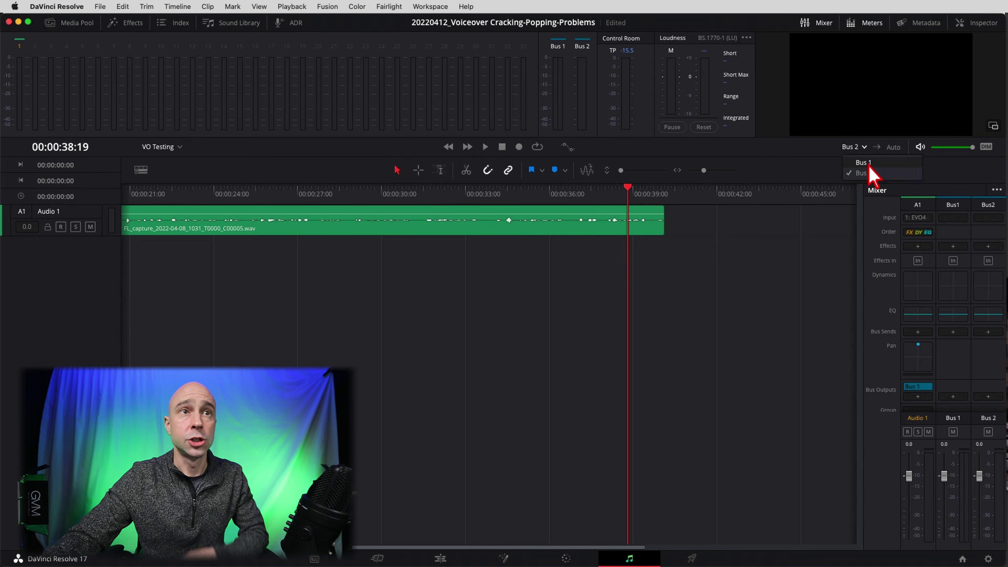
click(869, 165)
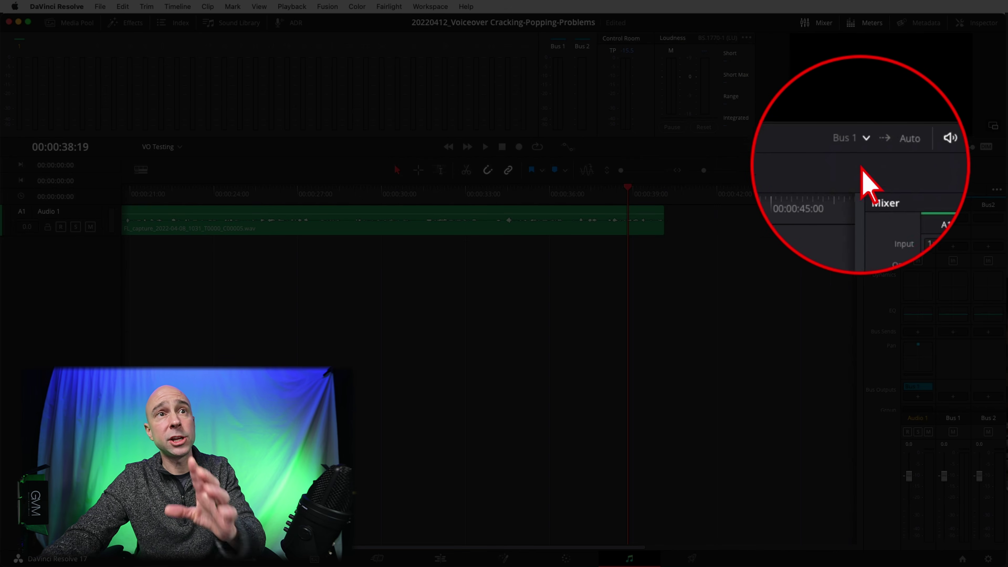
click(832, 150)
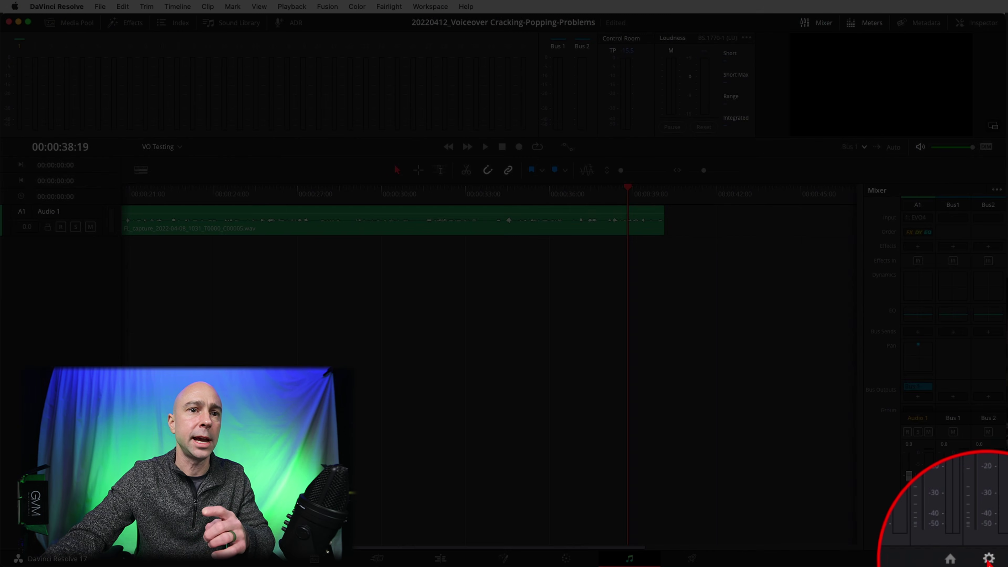
Step: Check the timeline's audio sample rate in the Fairlight project settings and close them without saving
click(988, 559)
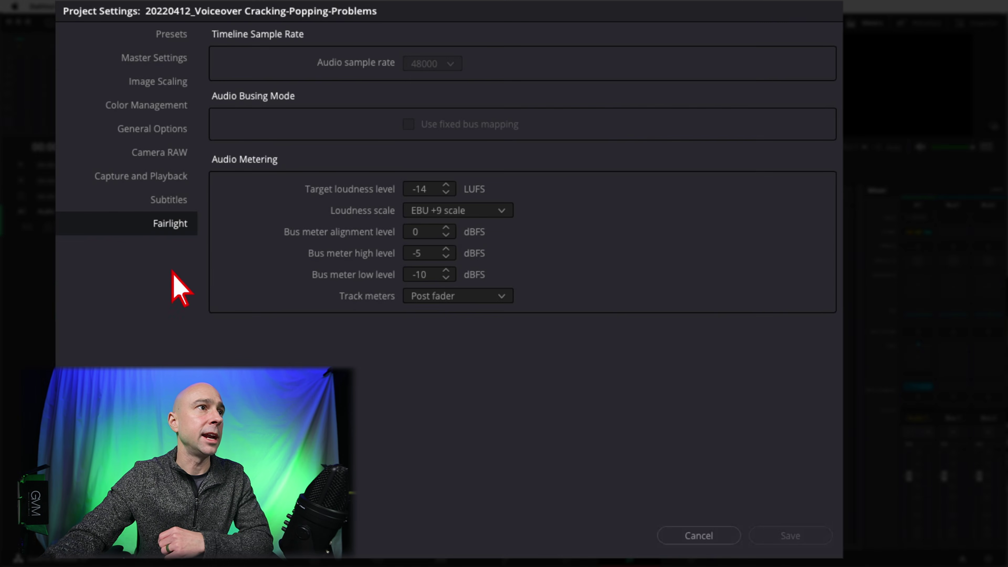
click(167, 224)
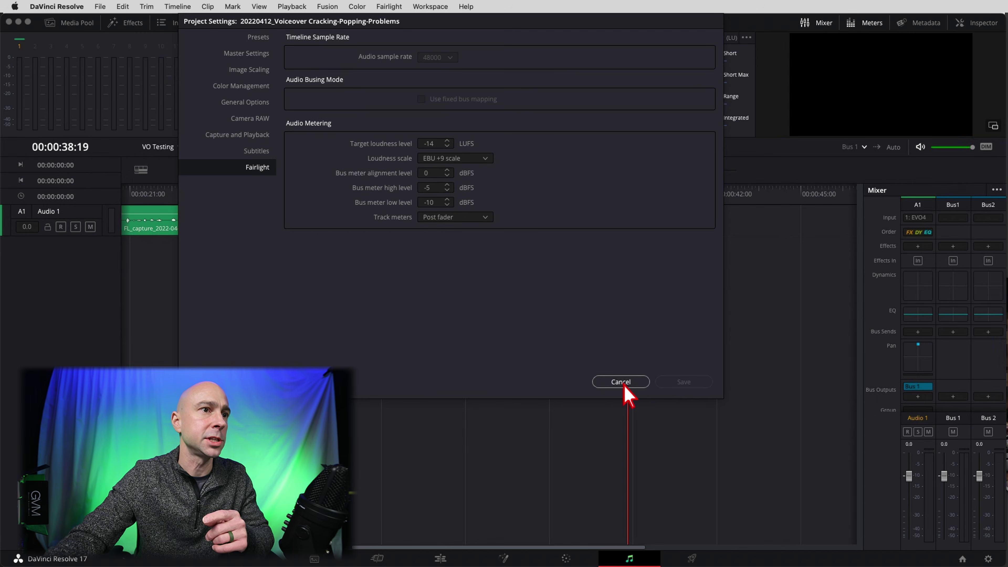
click(623, 383)
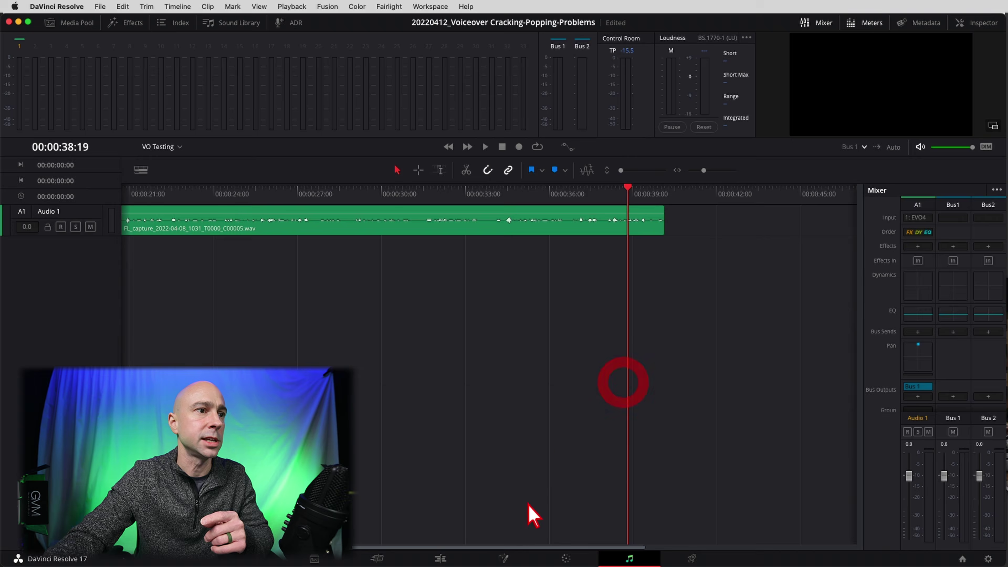
Step: Delete the VO Testing timeline on the Edit page and open the audio sample rate choices in the Fairlight project settings
click(441, 559)
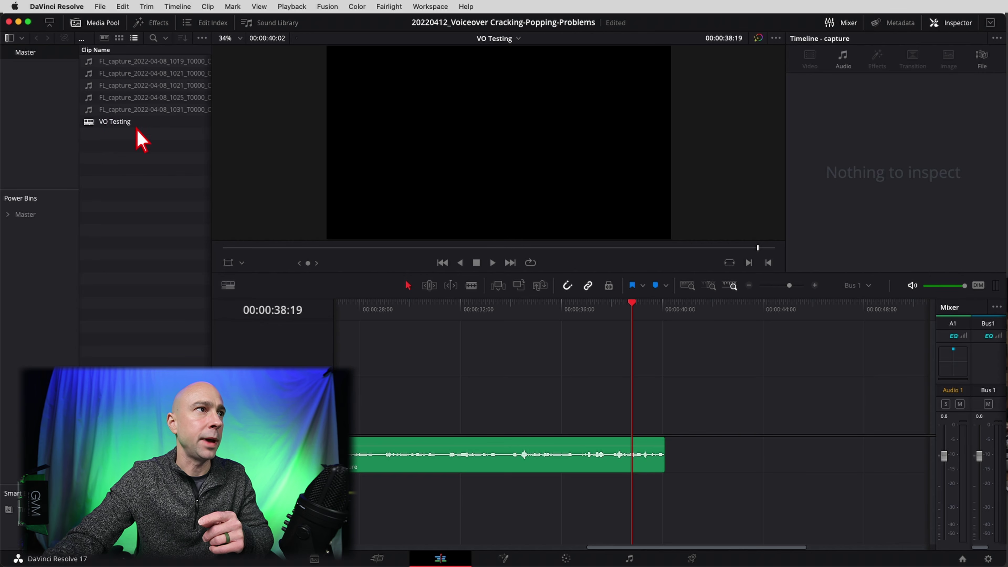
click(118, 124)
right_click(107, 123)
click(92, 207)
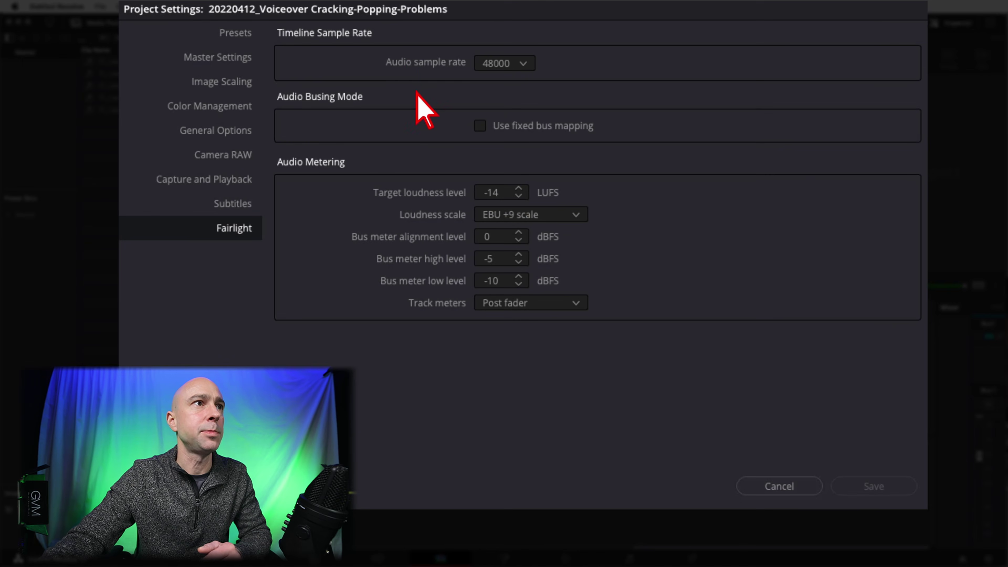
click(449, 66)
click(526, 63)
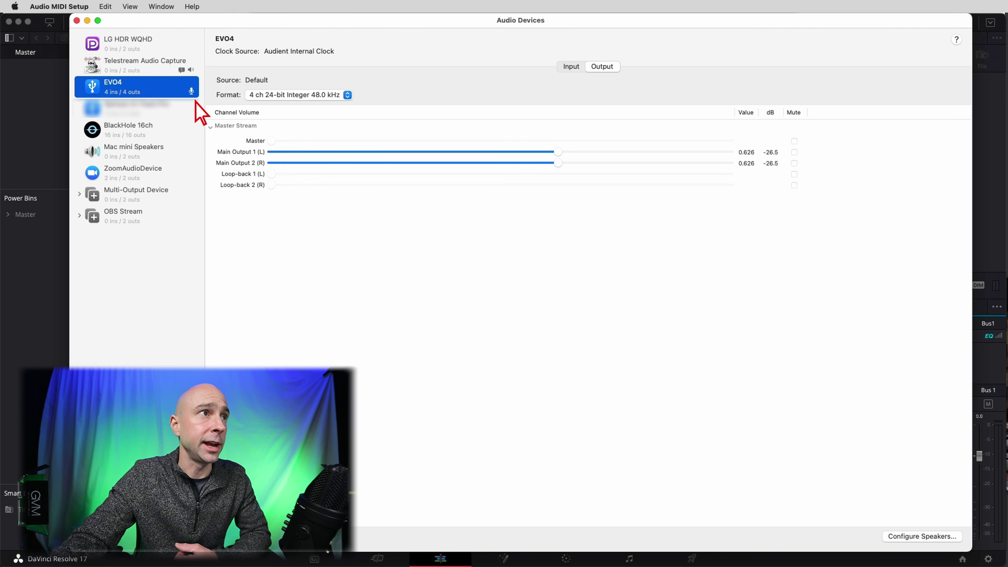
Step: Switch to Audio MIDI Setup, review the EVO4's output formats grouped by rate, and show its input format
click(344, 96)
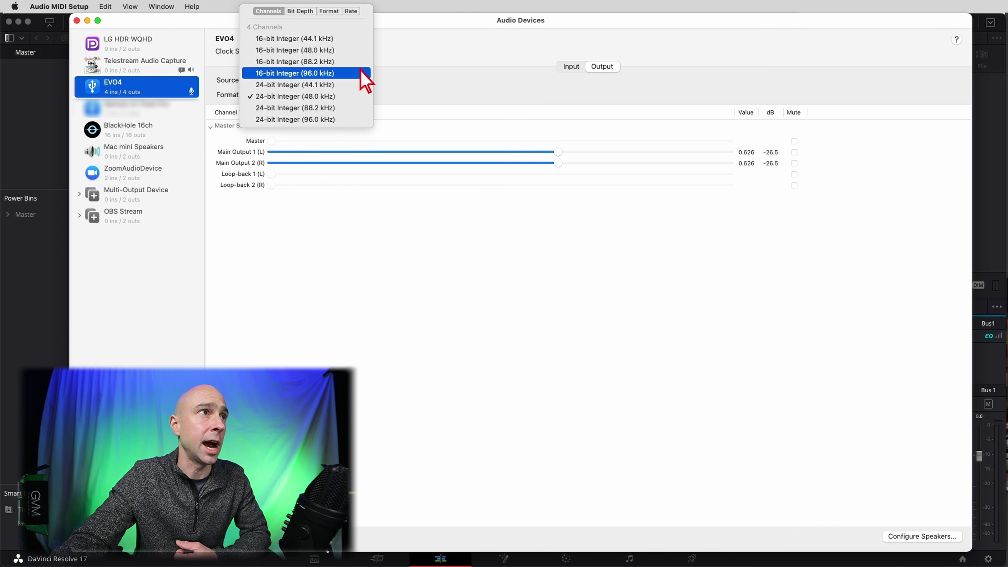
click(350, 11)
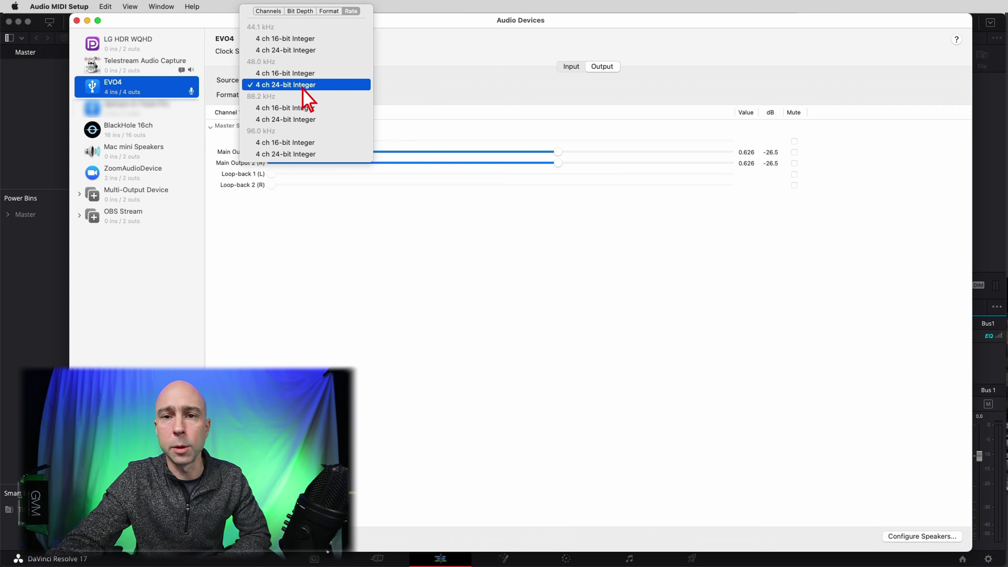
click(500, 80)
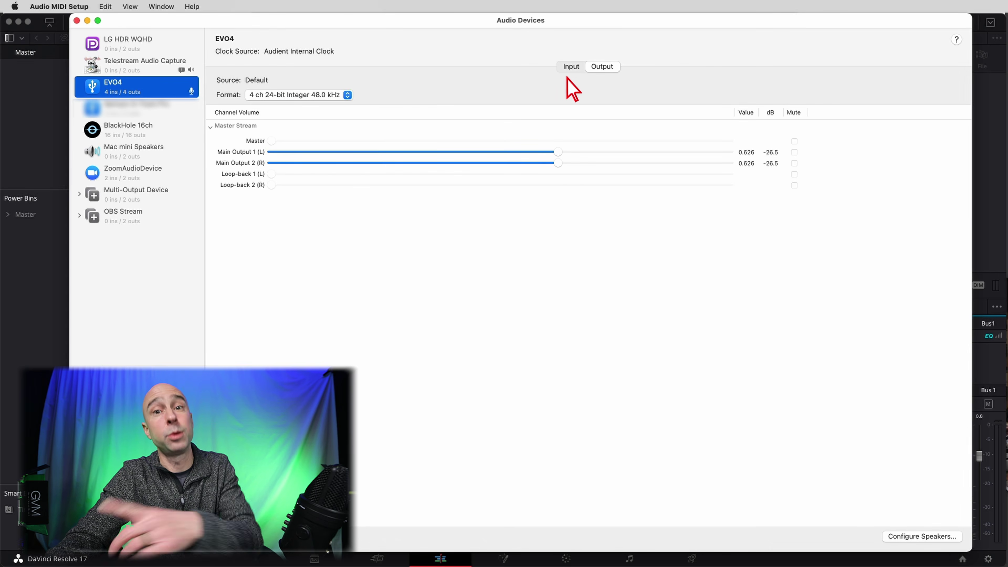
click(571, 67)
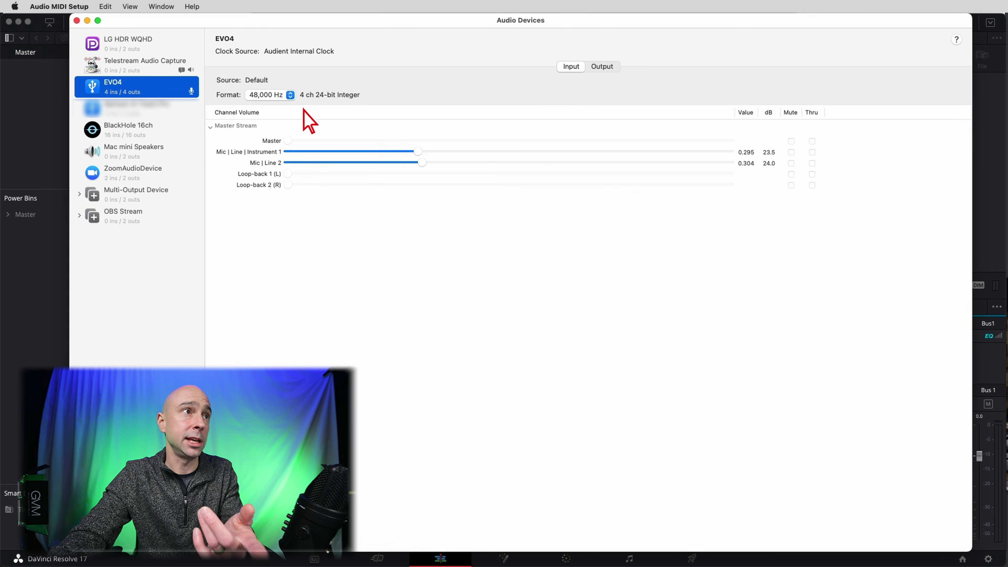